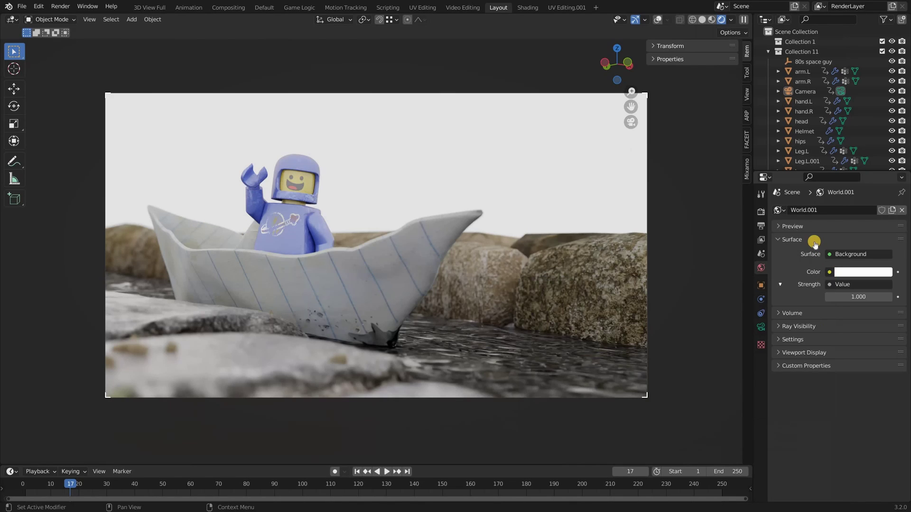
Step: View the Poly Haven HDRI library full screen in the browser, then return to the Lego boat scene
{"action": "key", "text": "alt+Tab"}
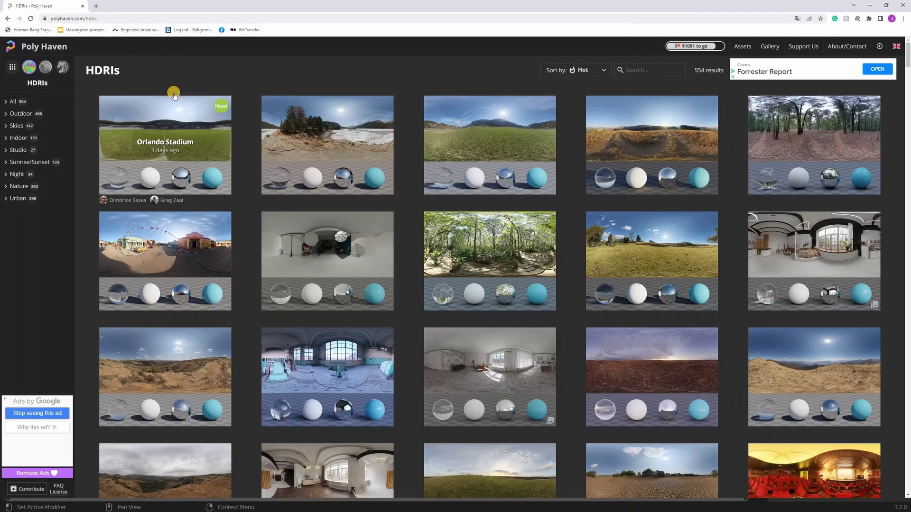
{"action": "key", "text": "F11"}
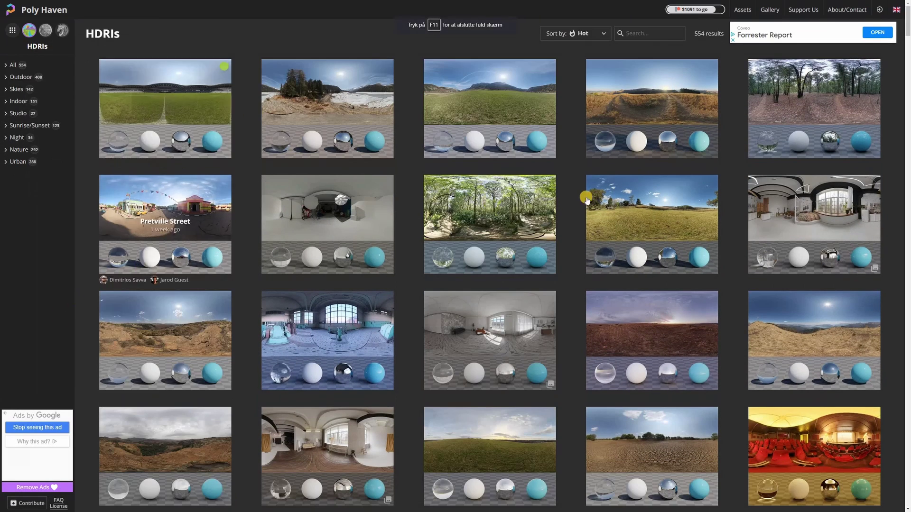
{"action": "key", "text": "alt+Tab"}
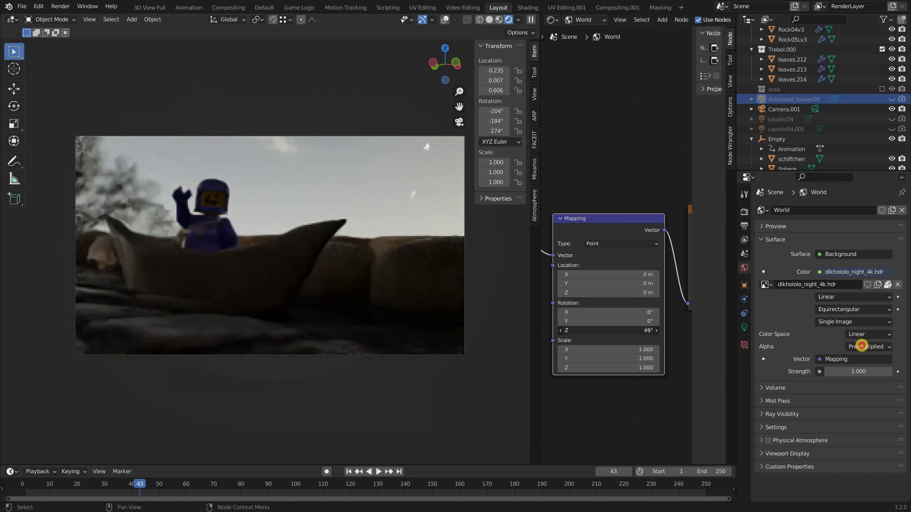
Step: Rotate the night HDRI to 131° on Z and test a dim 0.1 world strength render
{"action": "left_click_drag", "start_coordinate": [4, 354], "coordinate": [208, 383]}
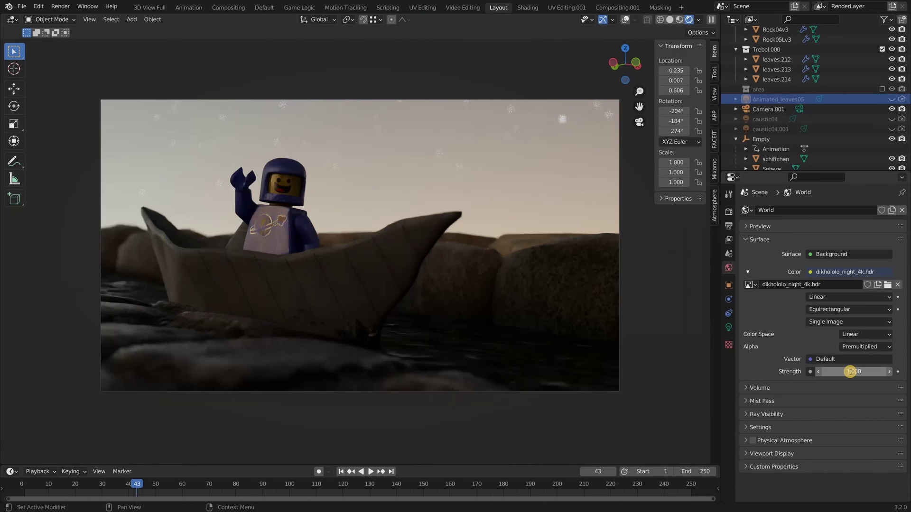
{"action": "left_click", "coordinate": [849, 372]}
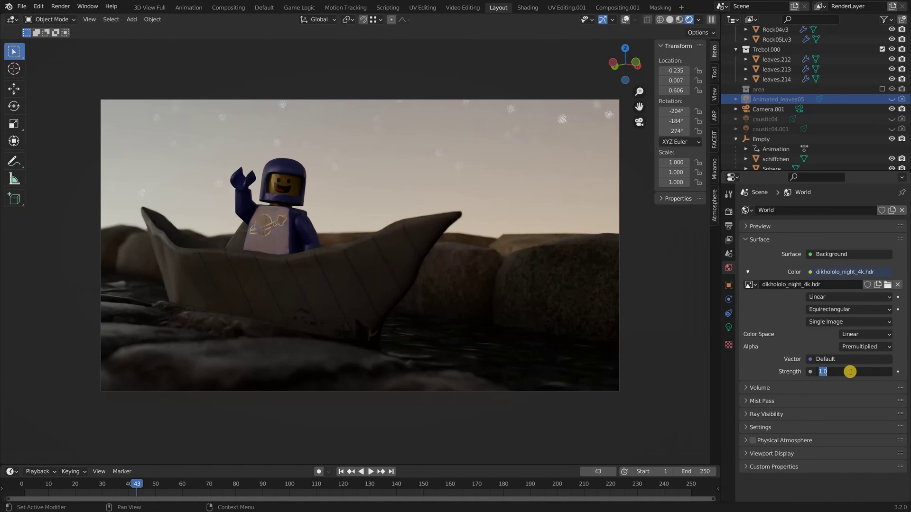
{"action": "type", "text": "0.1"}
{"action": "key", "text": "Return"}
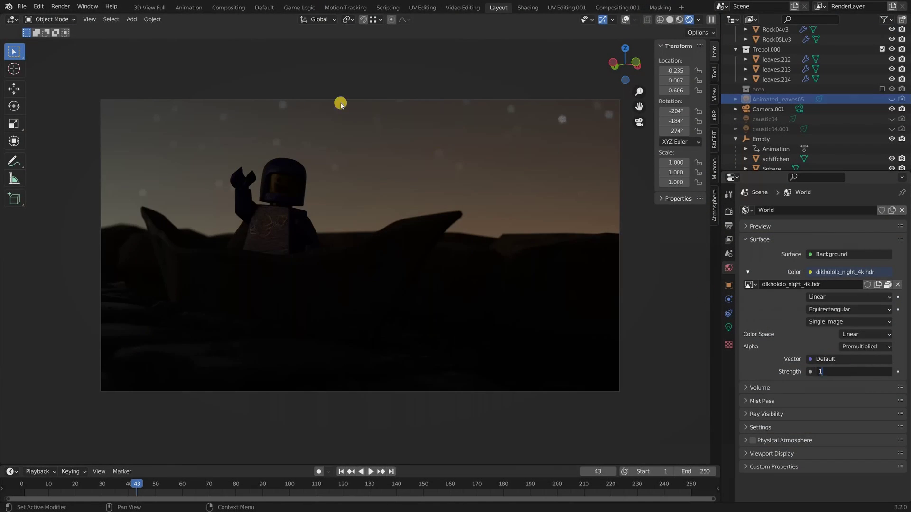
{"action": "key", "text": "ctrl+z"}
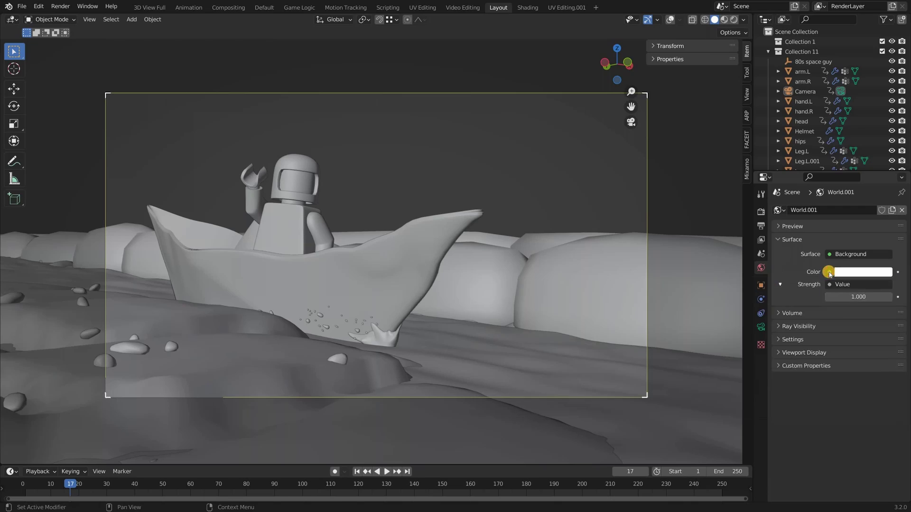
Step: Swap the background's environment texture for a Sky Texture and preview it in Rendered shading
{"action": "left_click", "coordinate": [829, 272]}
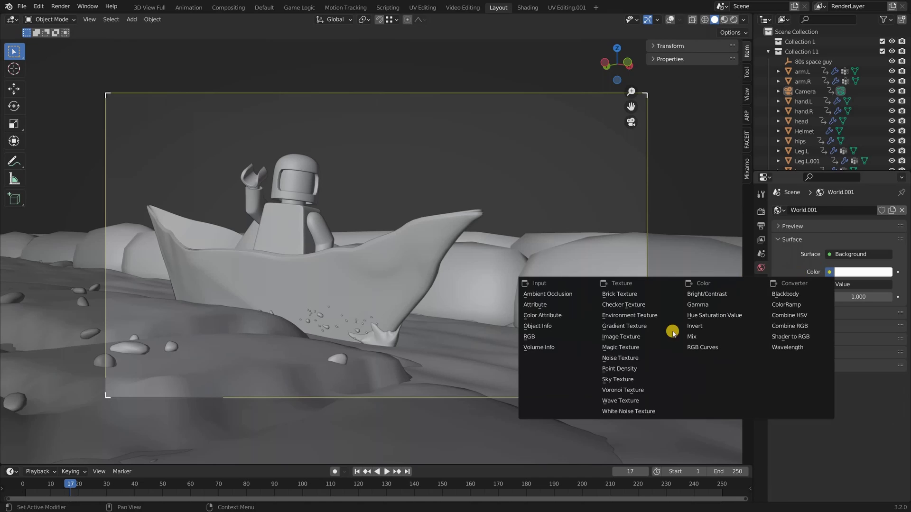
{"action": "left_click", "coordinate": [618, 379]}
{"action": "left_click", "coordinate": [733, 19]}
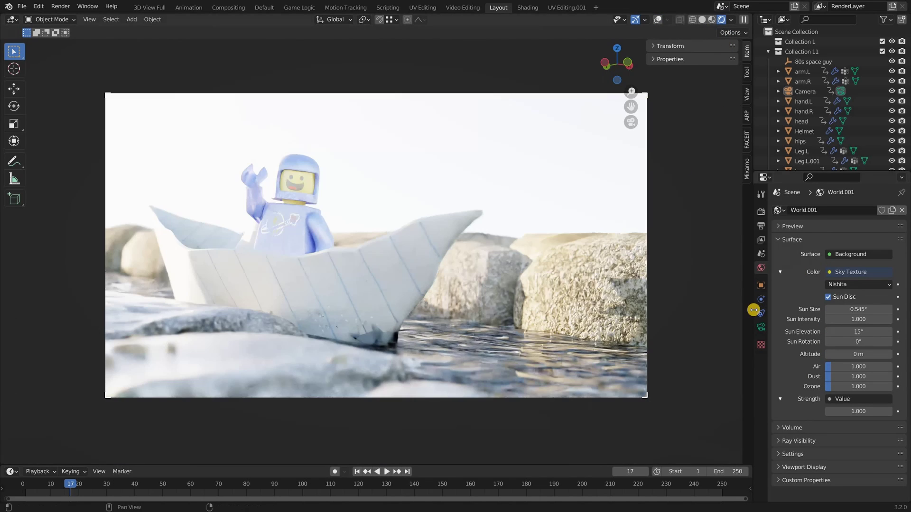
{"action": "left_click_drag", "start_coordinate": [754, 310], "coordinate": [802, 373]}
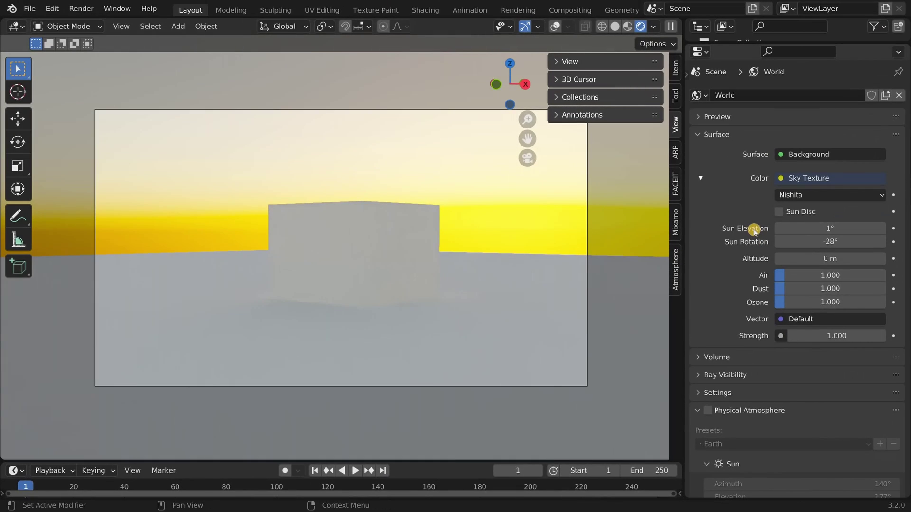
Step: Keep the Nishita sky type, enable the sun disc and enlarge its size
{"action": "left_click", "coordinate": [792, 196]}
{"action": "left_click", "coordinate": [799, 195]}
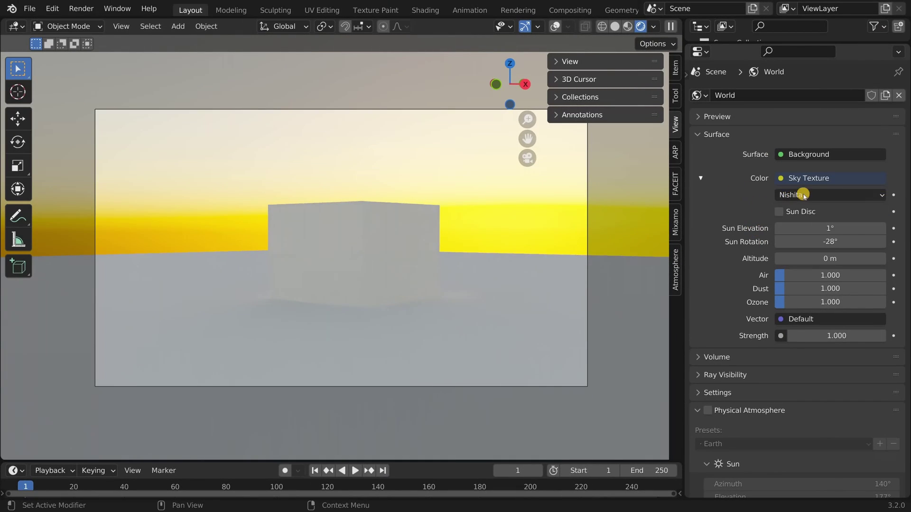
{"action": "left_click", "coordinate": [780, 212]}
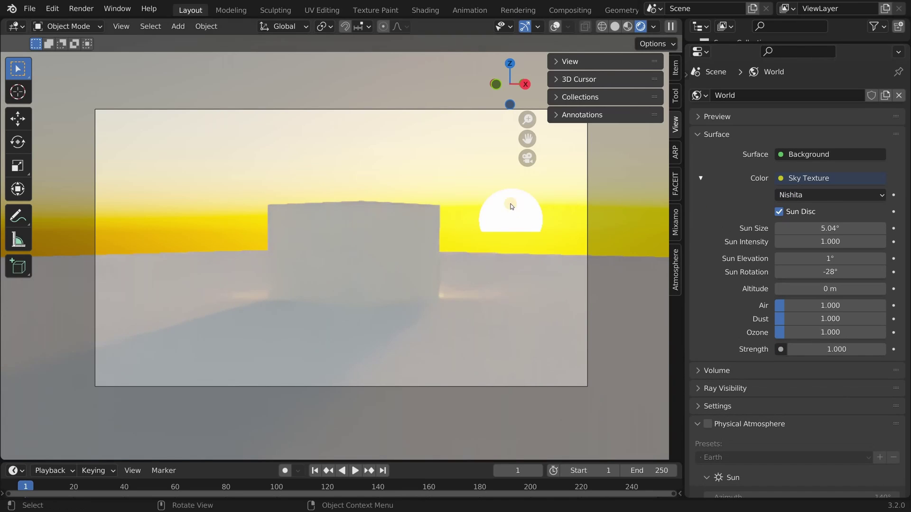
{"action": "left_click", "coordinate": [779, 211]}
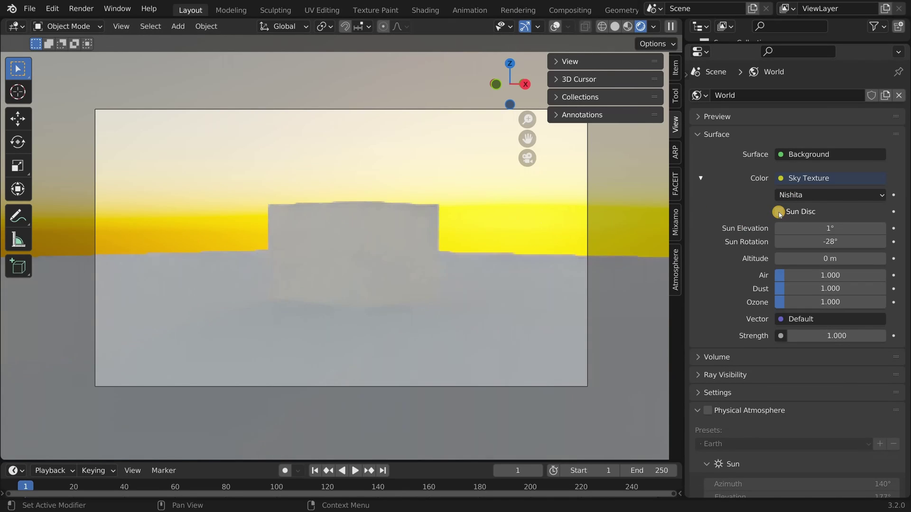
{"action": "left_click", "coordinate": [779, 212]}
{"action": "left_click_drag", "start_coordinate": [806, 226], "coordinate": [838, 227]}
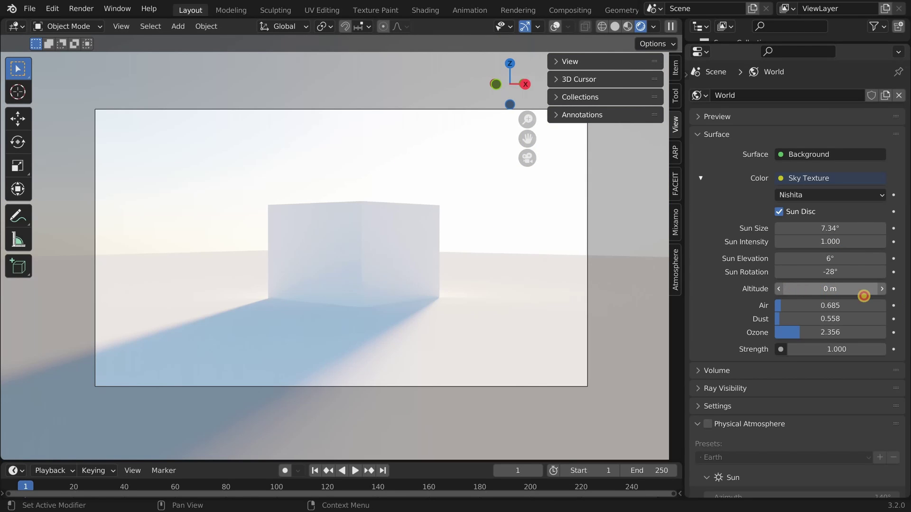
Step: Adjust sky altitude, lower sun elevation to the horizon, and tweak air and ozone amounts
{"action": "left_click_drag", "start_coordinate": [808, 291], "coordinate": [807, 291]}
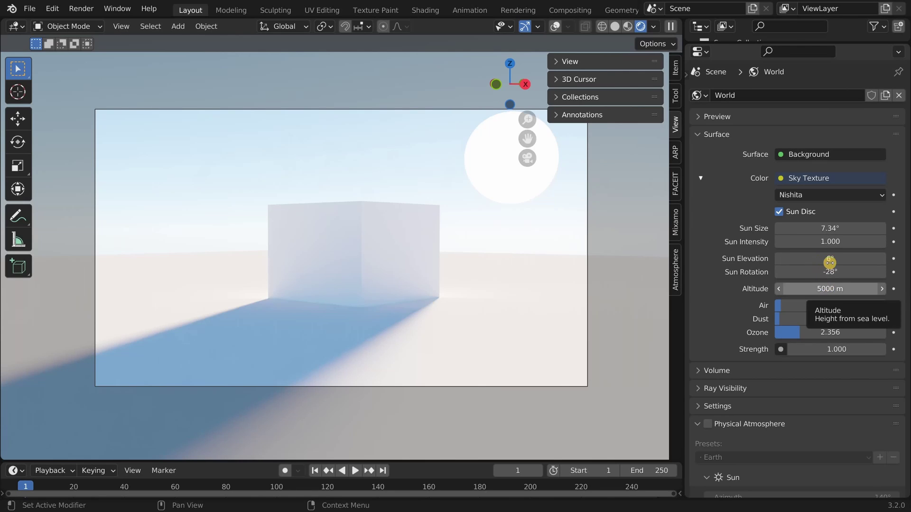
{"action": "left_click_drag", "start_coordinate": [801, 260], "coordinate": [828, 271]}
{"action": "left_click_drag", "start_coordinate": [800, 306], "coordinate": [797, 333]}
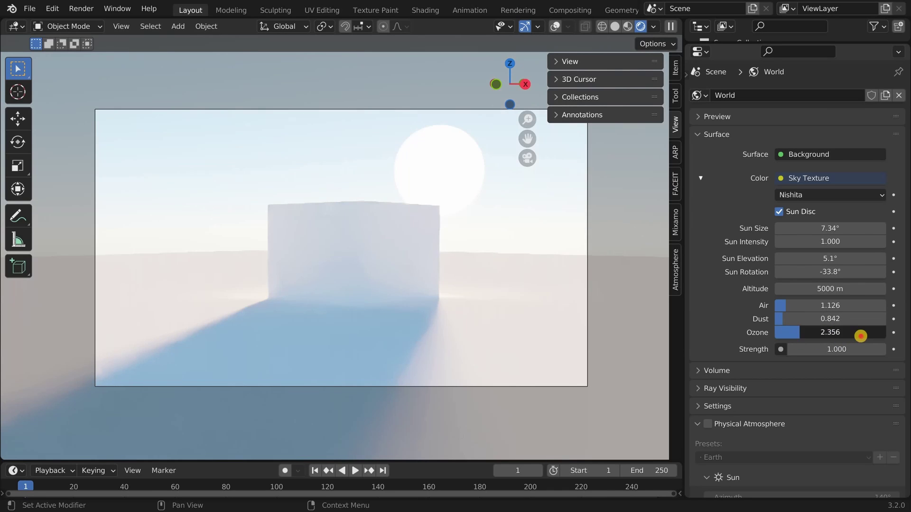
{"action": "left_click_drag", "start_coordinate": [859, 336], "coordinate": [799, 337]}
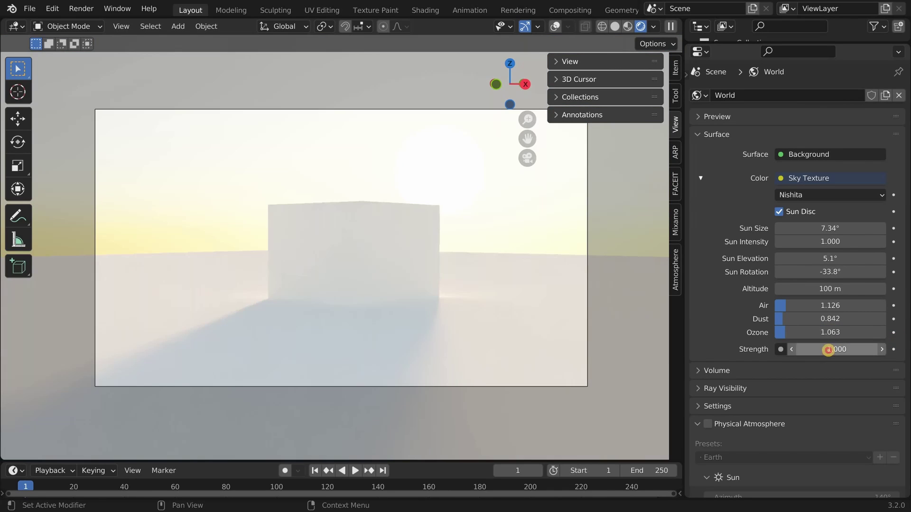
{"action": "left_click_drag", "start_coordinate": [828, 350], "coordinate": [816, 351]}
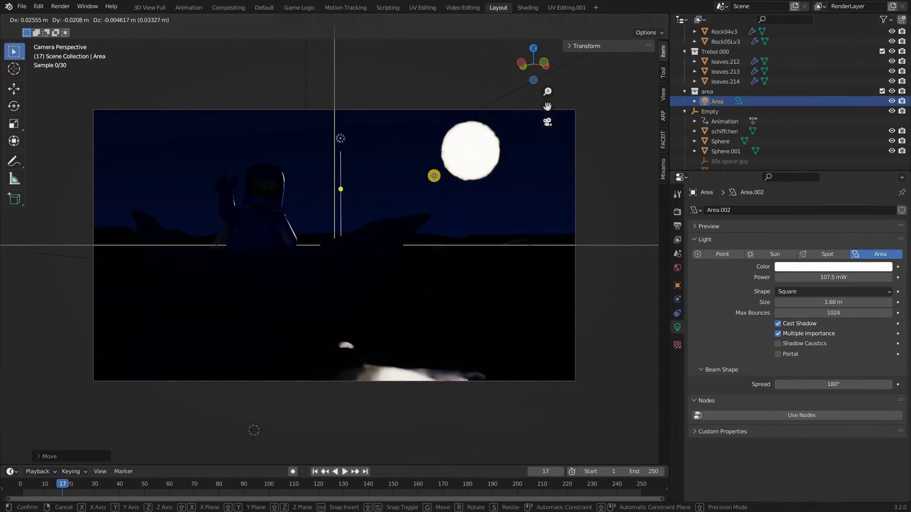
Step: Shrink the area light to about half size while trying powers of 1000 W, 10 W and 1 W
{"action": "double_click", "coordinate": [786, 279]}
{"action": "type", "text": "1000"}
{"action": "key", "text": "Return"}
{"action": "key", "text": "g"}
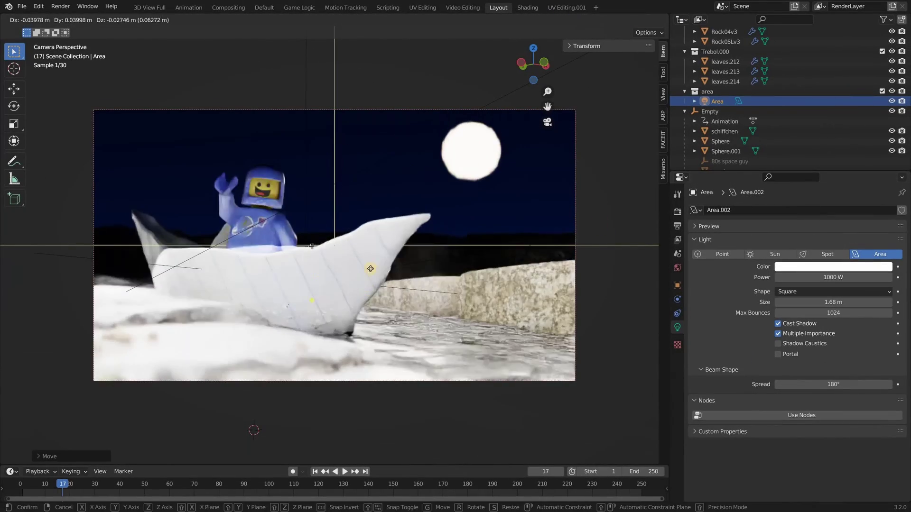
{"action": "key", "text": "s"}
{"action": "left_click", "coordinate": [403, 214]}
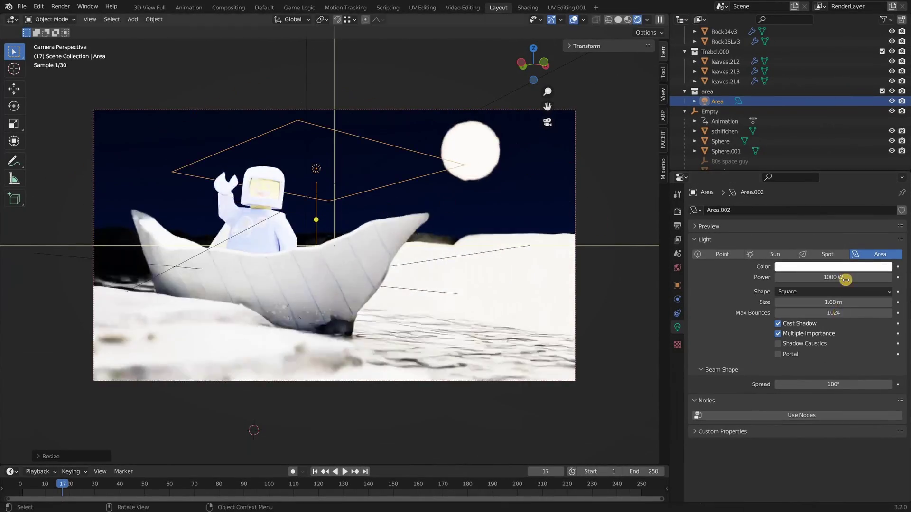
{"action": "double_click", "coordinate": [833, 277]}
{"action": "type", "text": "10"}
{"action": "key", "text": "Return"}
{"action": "double_click", "coordinate": [835, 277]}
{"action": "type", "text": "1"}
{"action": "key", "text": "Return"}
Step: Move and angle the area light toward the astronaut, lowering its power to 100 mW
{"action": "key", "text": "g"}
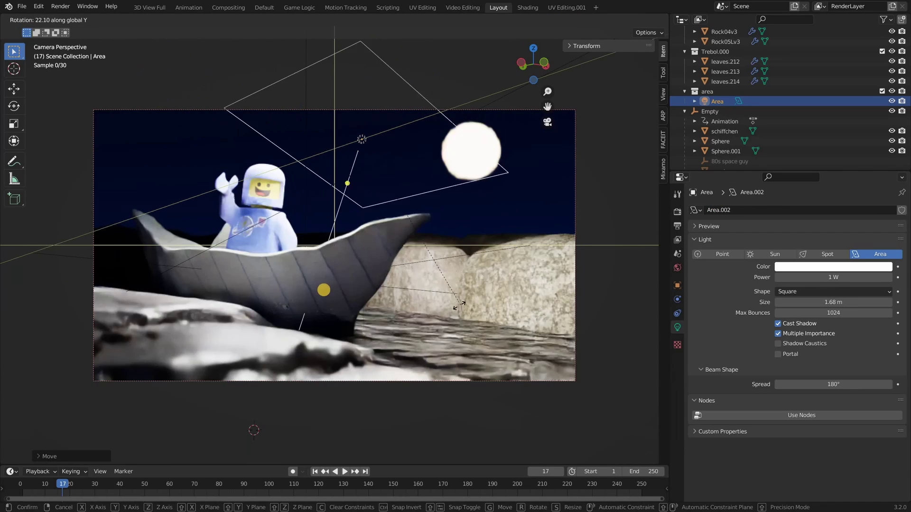
{"action": "left_click", "coordinate": [423, 306]}
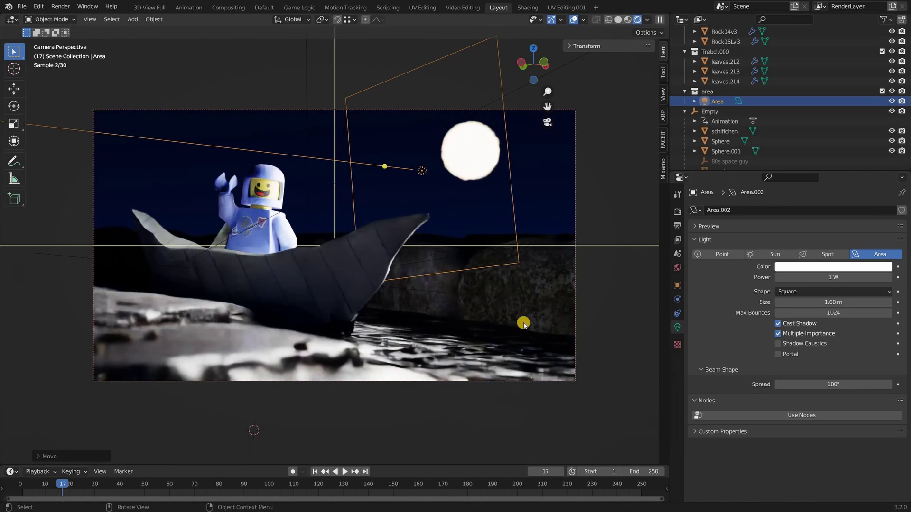
{"action": "key", "text": "r"}
{"action": "left_click", "coordinate": [559, 274]}
{"action": "left_click_drag", "start_coordinate": [817, 276], "coordinate": [806, 276]}
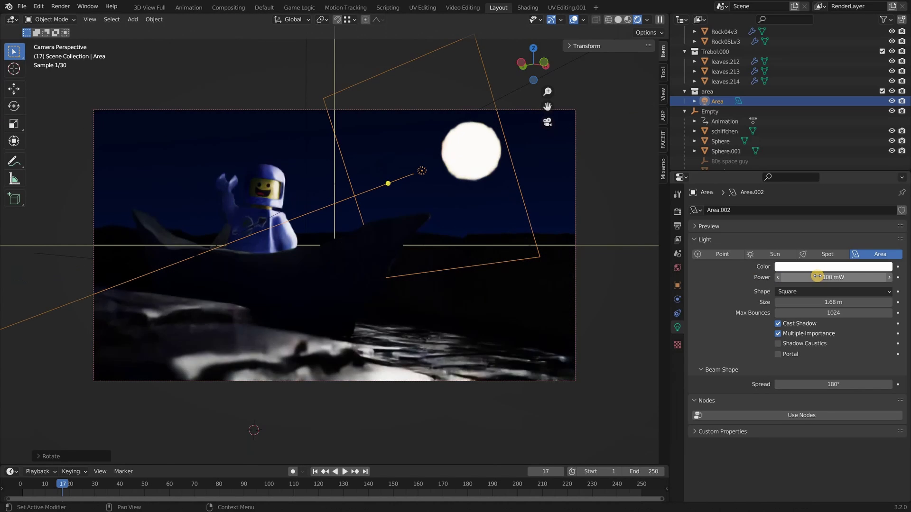
{"action": "key", "text": "g"}
{"action": "left_click", "coordinate": [360, 138]}
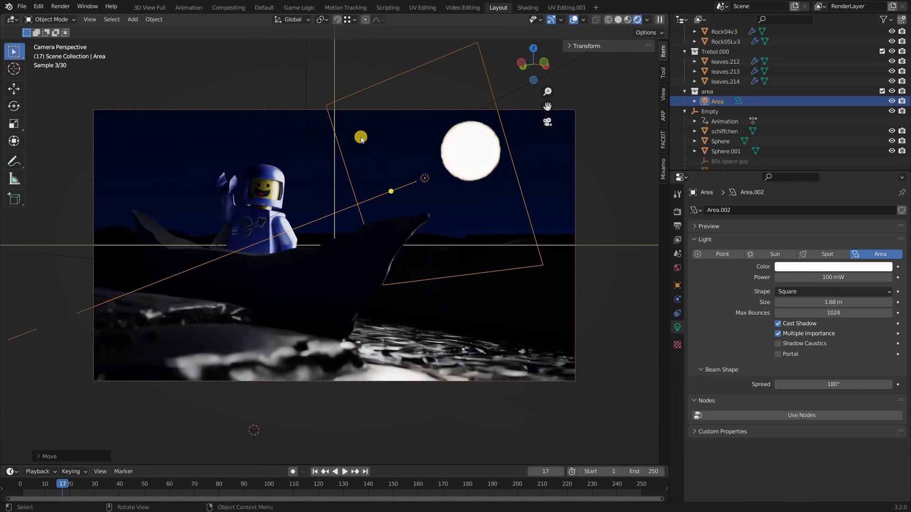
Step: Set the area light power to 50 mW, save the blend file, and preview rendered
{"action": "left_click", "coordinate": [855, 277]}
{"action": "type", "text": "50"}
{"action": "key", "text": "Return"}
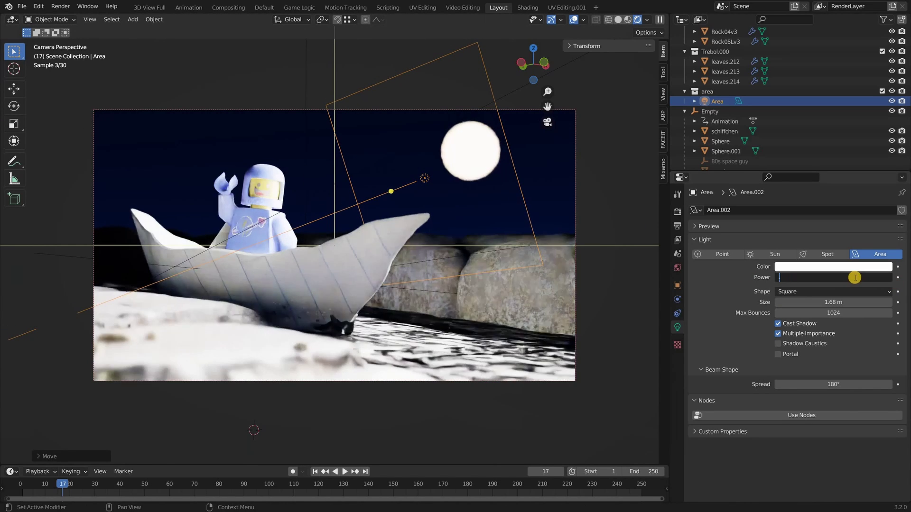
{"action": "left_click", "coordinate": [854, 278]}
{"action": "type", "text": "50mW"}
{"action": "key", "text": "Return"}
{"action": "left_click", "coordinate": [251, 90]}
{"action": "key", "text": "ctrl+s"}
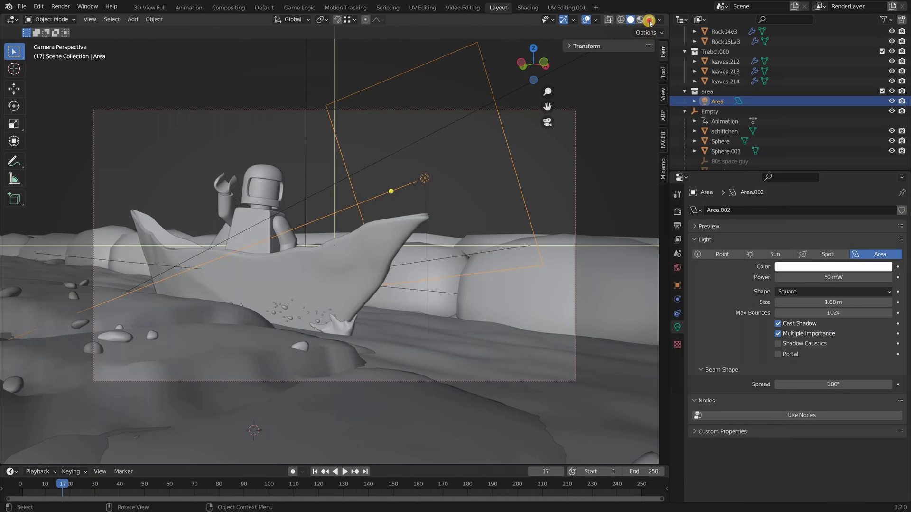
{"action": "left_click", "coordinate": [650, 21]}
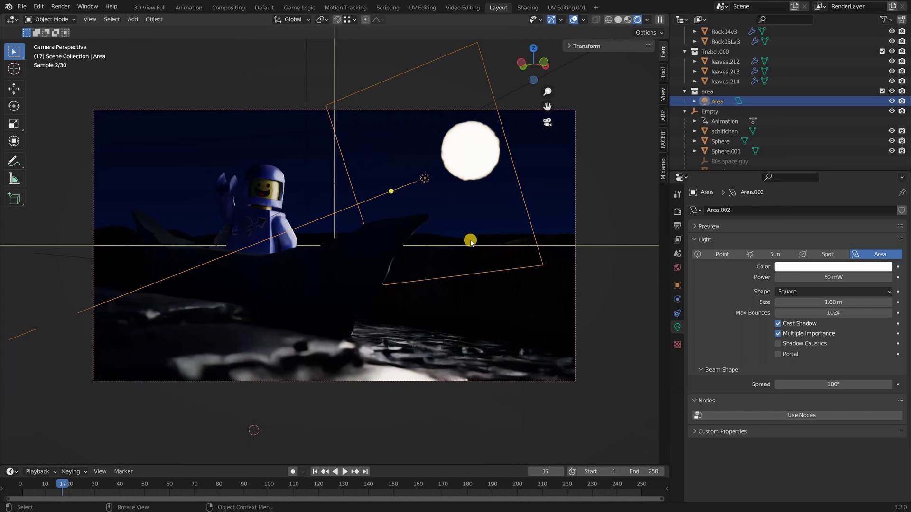
Step: Duplicate the area light, rotate it on global Y, reposition it, and tint it light blue
{"action": "key", "text": "shift+d"}
{"action": "key", "text": "r"}
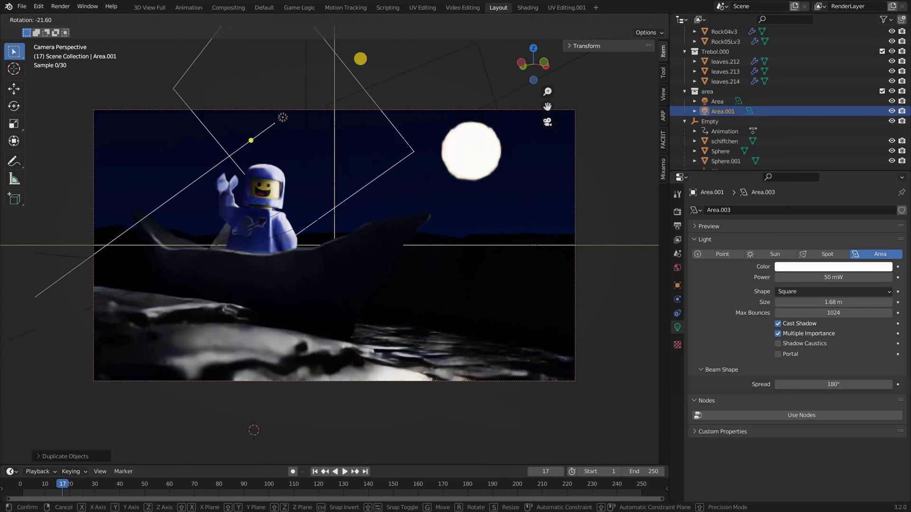
{"action": "left_click", "coordinate": [370, 69]}
{"action": "key", "text": "r"}
{"action": "key", "text": "y"}
{"action": "key", "text": "y"}
{"action": "key", "text": "y"}
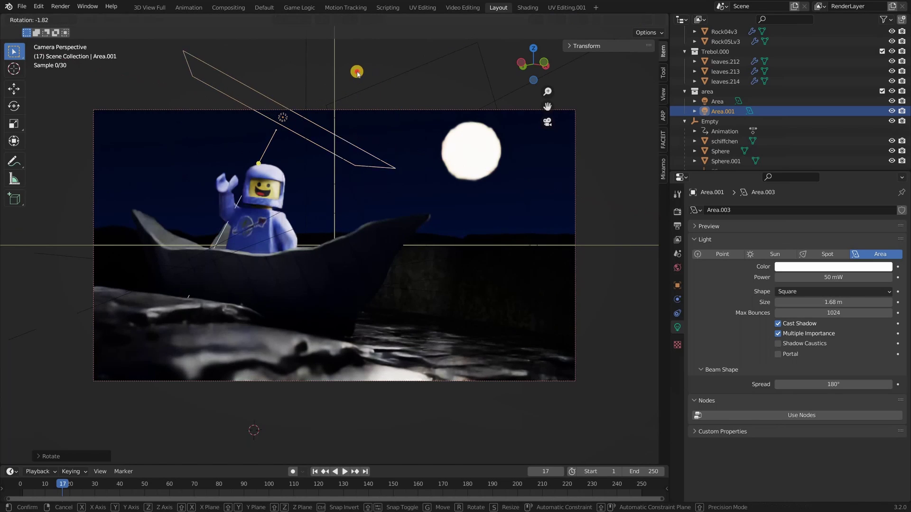
{"action": "key", "text": "g"}
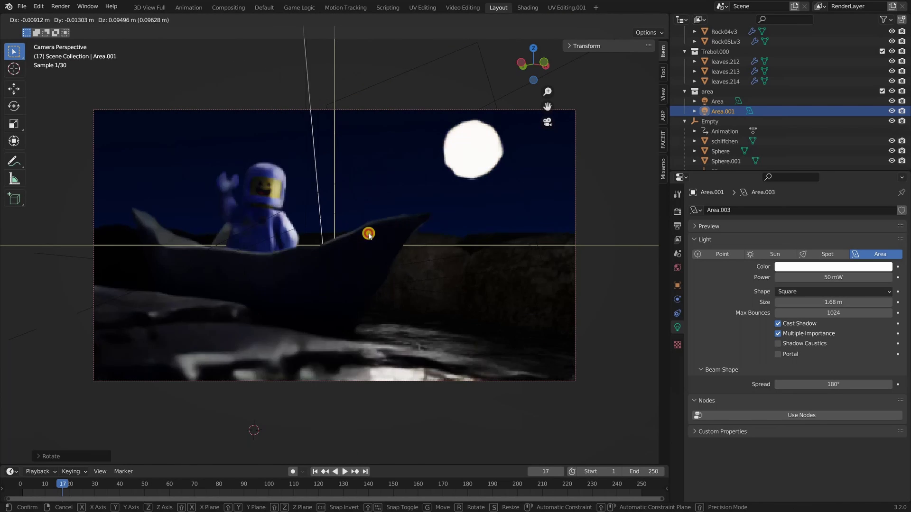
{"action": "left_click", "coordinate": [377, 240]}
{"action": "left_click", "coordinate": [833, 267]}
{"action": "left_click_drag", "start_coordinate": [841, 170], "coordinate": [848, 160]}
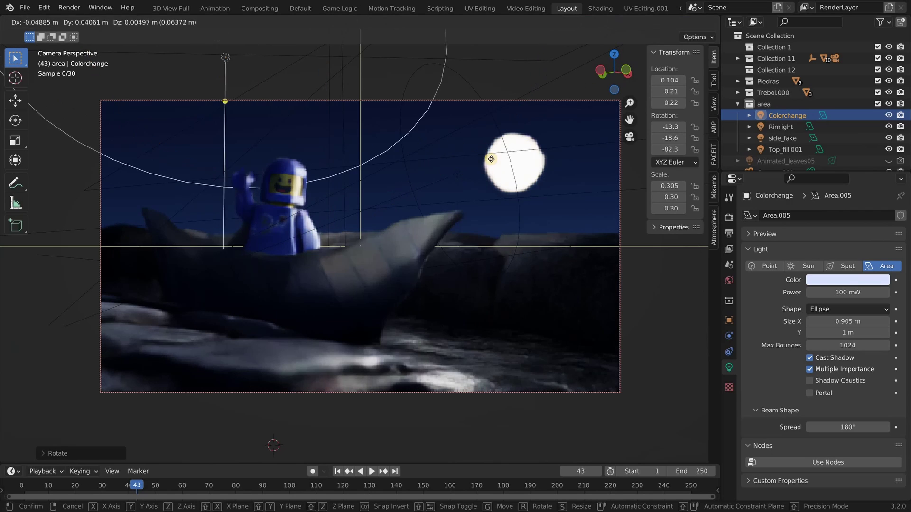
Step: Re-aim the Colorchange area light, tint it pale yellow, and return to the camera view
{"action": "left_click", "coordinate": [316, 182]}
{"action": "middle_click_drag", "start_coordinate": [317, 182], "coordinate": [295, 187]}
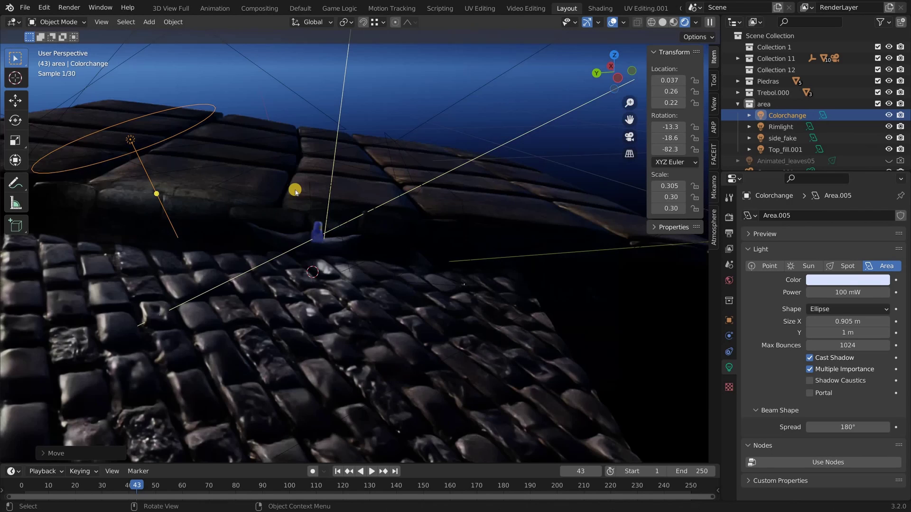
{"action": "middle_click_drag", "start_coordinate": [299, 98], "coordinate": [301, 181]}
{"action": "key", "text": "r"}
{"action": "left_click", "coordinate": [455, 227]}
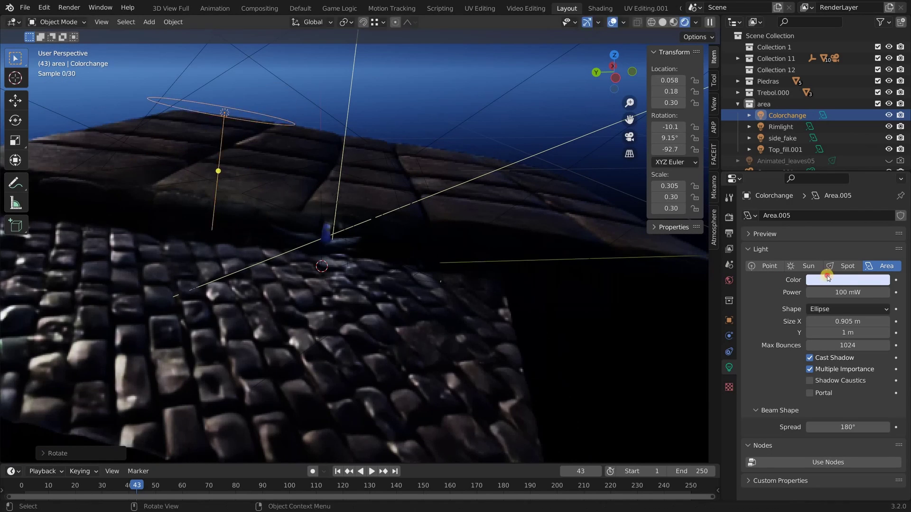
{"action": "left_click", "coordinate": [826, 279]}
{"action": "left_click", "coordinate": [821, 179]}
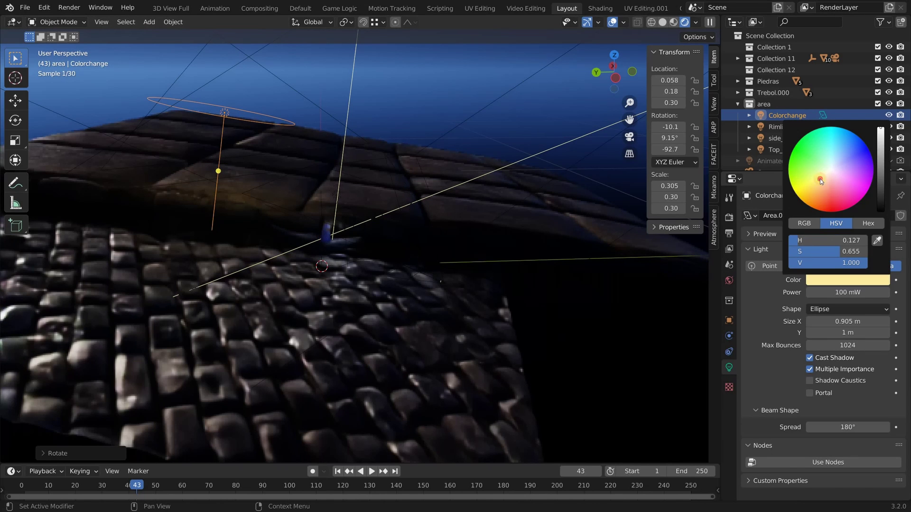
{"action": "key", "text": "KP_0"}
Step: Move the area light into its final spot and raise its power
{"action": "key", "text": "g"}
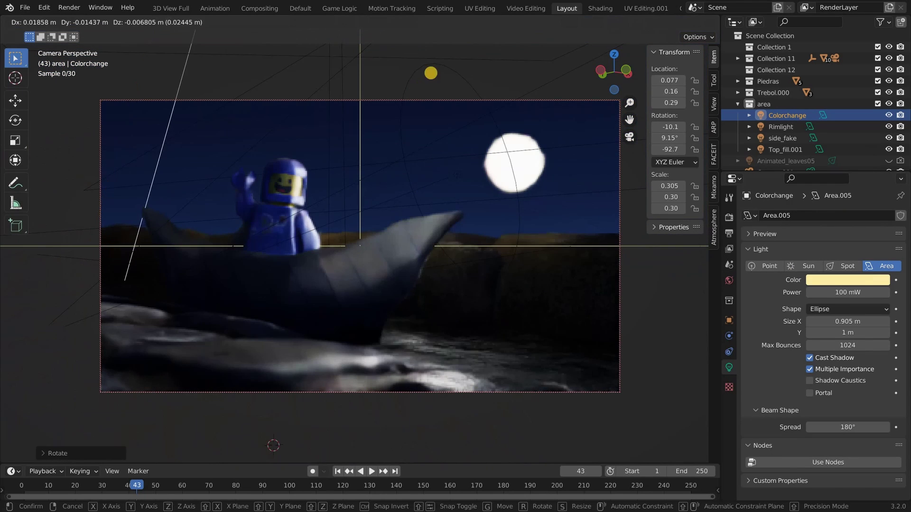
{"action": "left_click", "coordinate": [507, 128]}
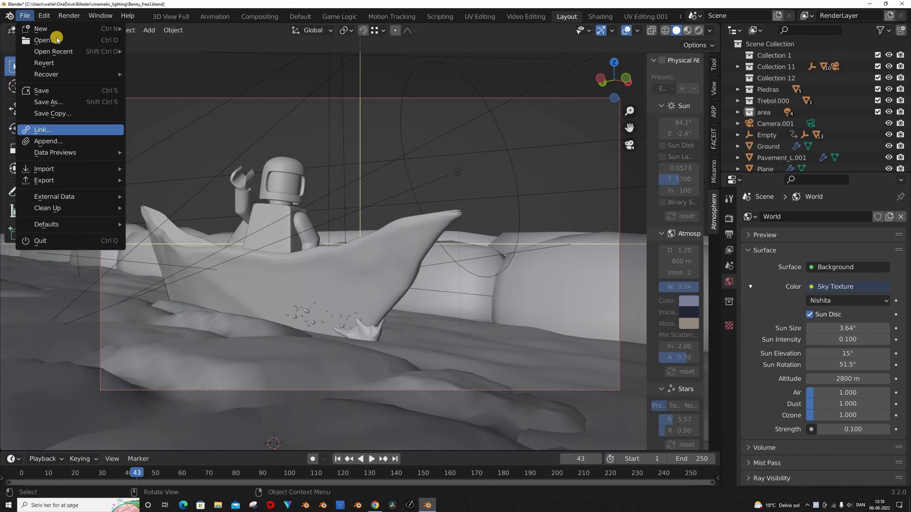
Step: Check the File Paths asset library settings in Preferences
{"action": "left_click", "coordinate": [44, 15]}
{"action": "left_click", "coordinate": [74, 178]}
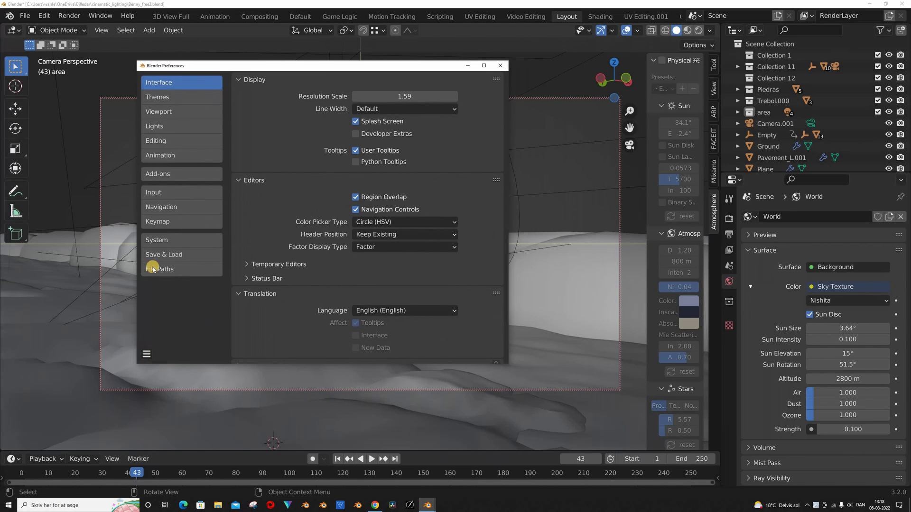
{"action": "left_click", "coordinate": [180, 271]}
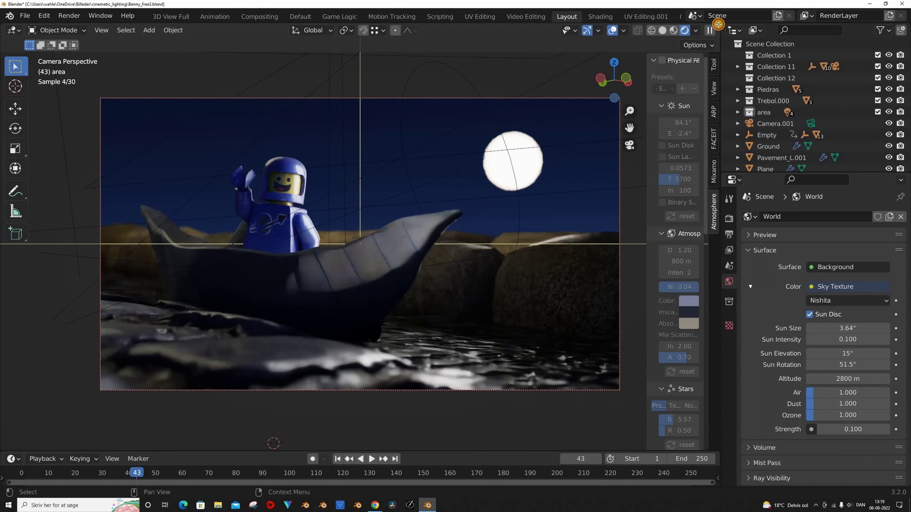
Step: Turn a split viewport area into an Asset Browser showing Gobos Light Textures > Gobo > Animated Leaves
{"action": "left_click_drag", "start_coordinate": [689, 237], "coordinate": [546, 237]}
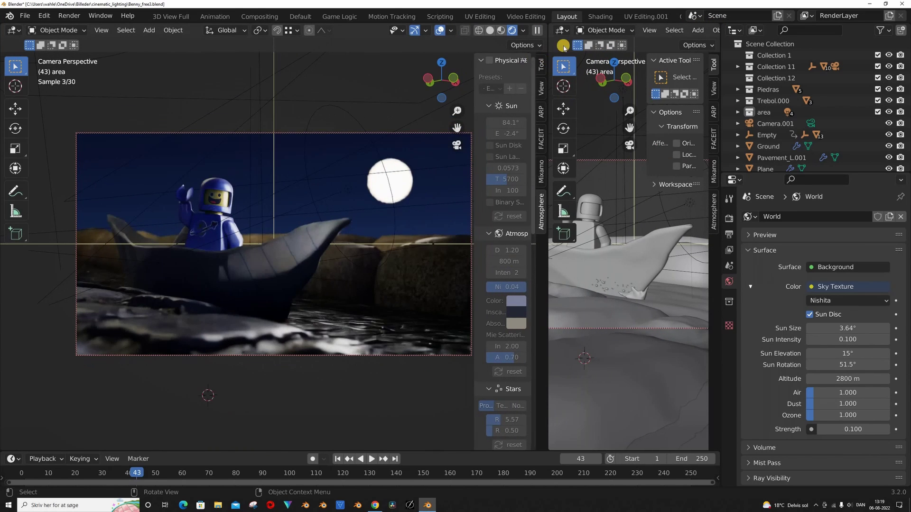
{"action": "left_click", "coordinate": [561, 30]}
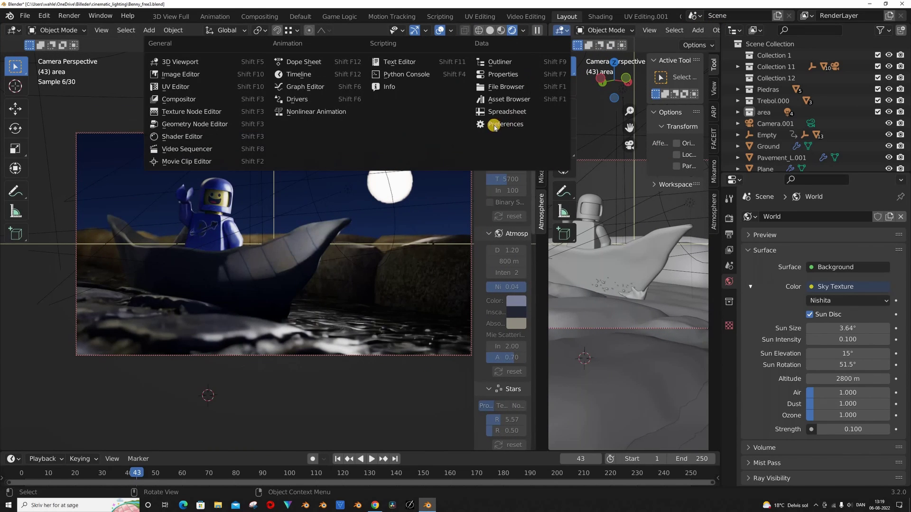
{"action": "left_click", "coordinate": [498, 100]}
{"action": "left_click_drag", "start_coordinate": [531, 93], "coordinate": [491, 105]}
{"action": "left_click", "coordinate": [593, 46]}
{"action": "left_click", "coordinate": [588, 94]}
{"action": "left_click", "coordinate": [546, 79]}
{"action": "left_click", "coordinate": [560, 79]}
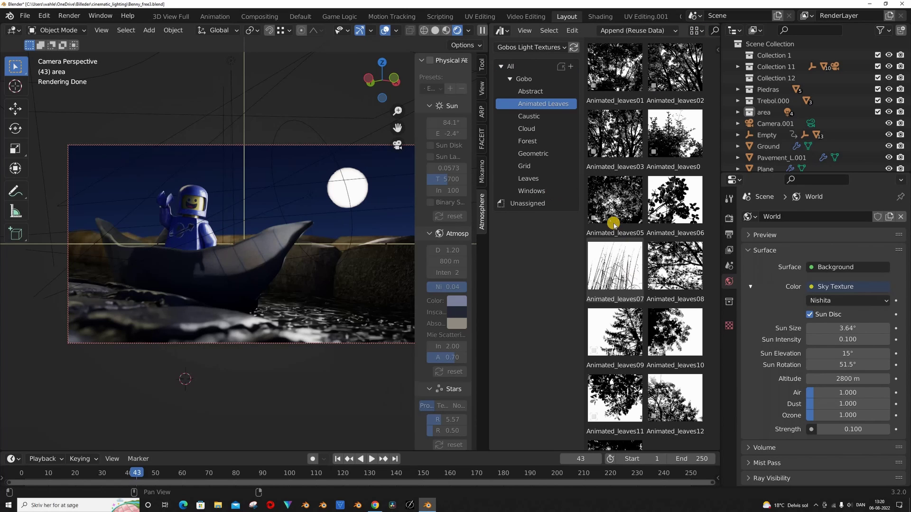
Step: Drop the Animated_leaves05 gobo spot light into the scene and return to camera view
{"action": "left_click_drag", "start_coordinate": [610, 198], "coordinate": [186, 264]}
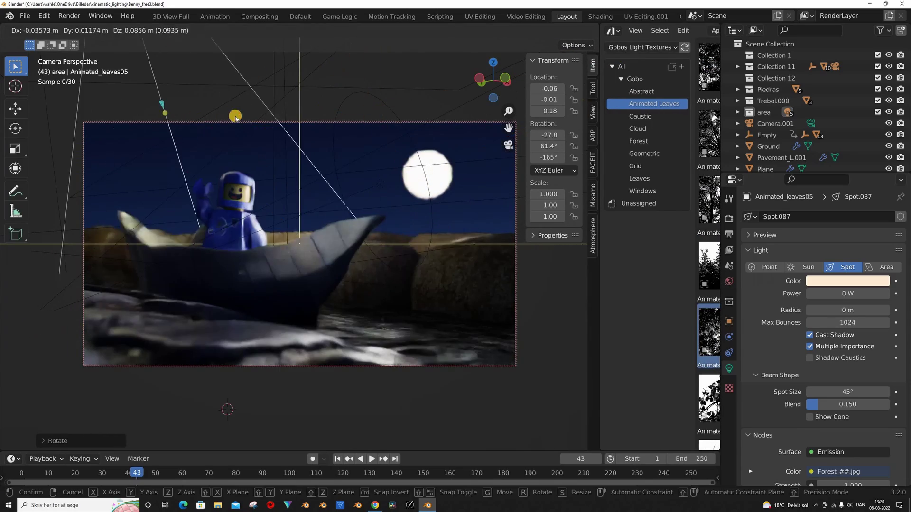
{"action": "left_click", "coordinate": [247, 228]}
{"action": "middle_click_drag", "start_coordinate": [247, 228], "coordinate": [305, 234]}
{"action": "left_click_drag", "start_coordinate": [305, 234], "coordinate": [345, 234]}
{"action": "key", "text": "KP_0"}
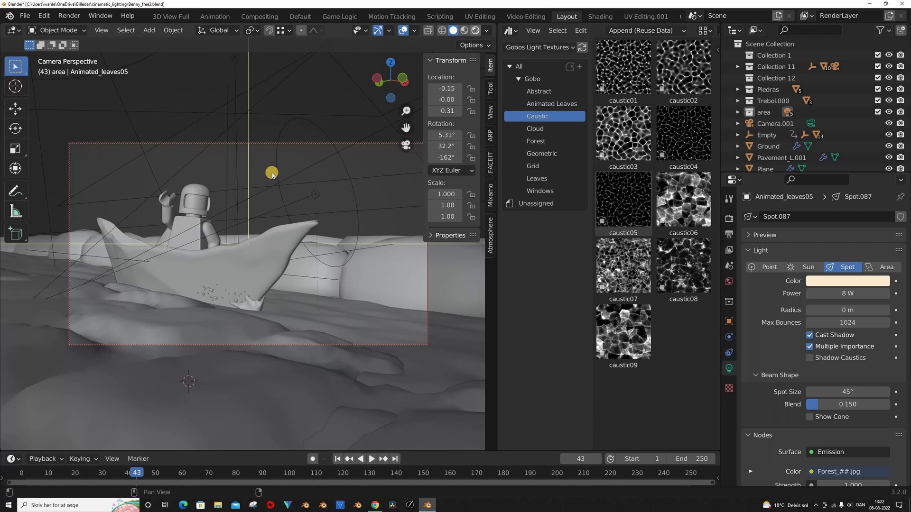
Step: Drag the caustic04 gobo into the scene as a spot light and move it into place
{"action": "key", "text": "z"}
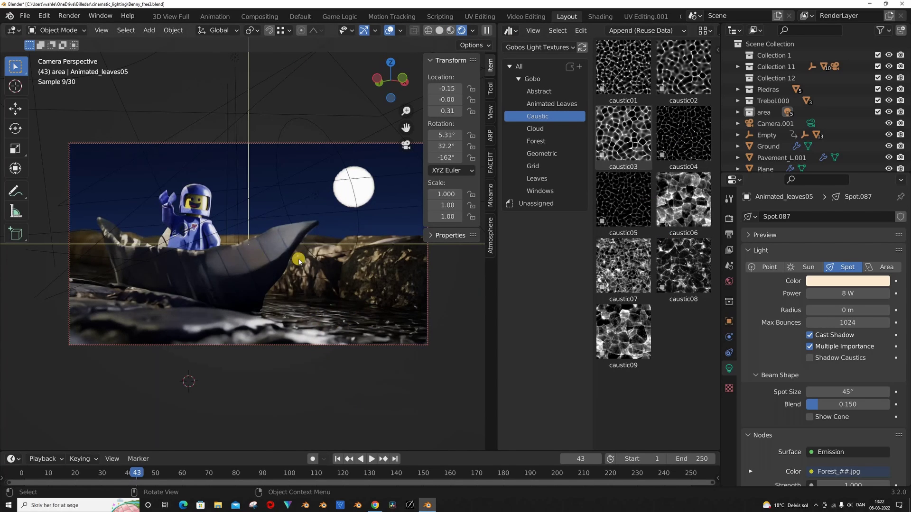
{"action": "left_click_drag", "start_coordinate": [683, 134], "coordinate": [352, 281]}
{"action": "middle_click_drag", "start_coordinate": [352, 281], "coordinate": [130, 287]}
{"action": "key", "text": "KP_0"}
{"action": "key", "text": "g"}
{"action": "left_click", "coordinate": [291, 345]}
Step: Aim the caustic04 light at the water by the boat with a Z-axis turn, and show its shader nodes
{"action": "middle_click_drag", "start_coordinate": [290, 346], "coordinate": [312, 293]}
{"action": "key", "text": "KP_0"}
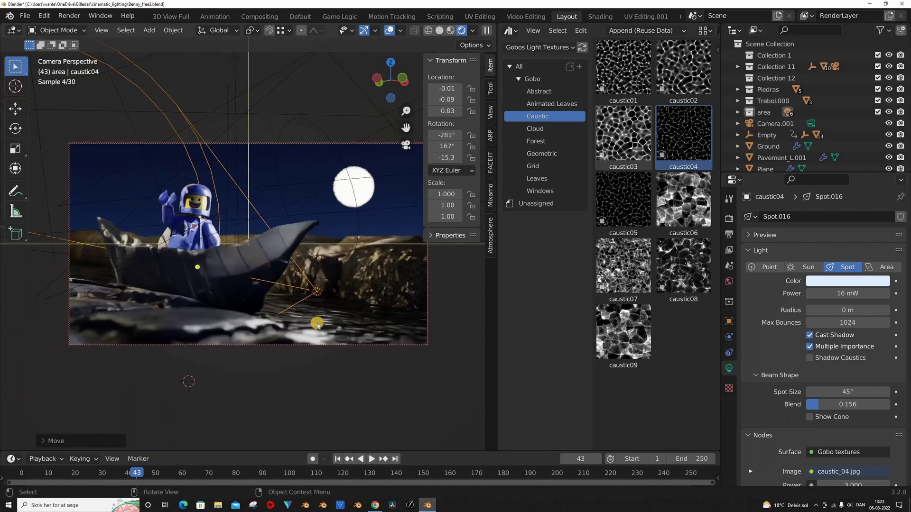
{"action": "key", "text": "r"}
{"action": "left_click", "coordinate": [218, 299]}
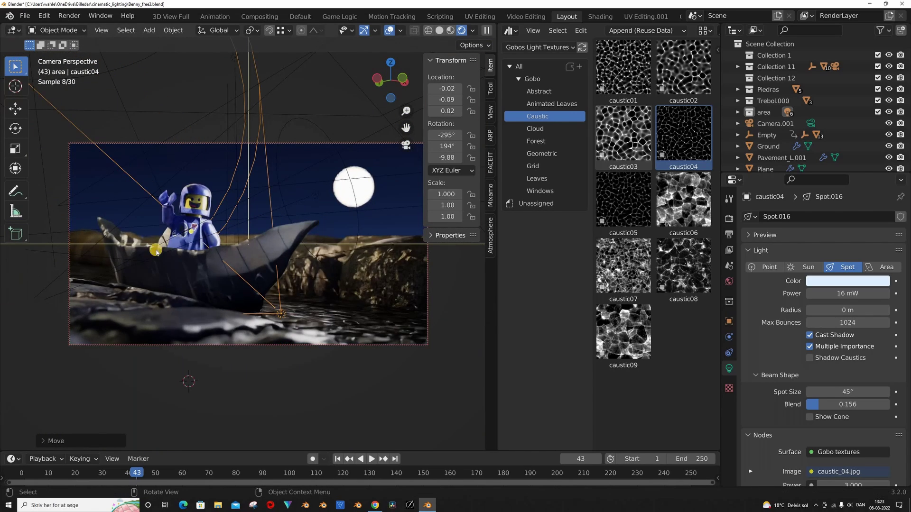
{"action": "key", "text": "r"}
{"action": "key", "text": "z"}
{"action": "left_click", "coordinate": [337, 255]}
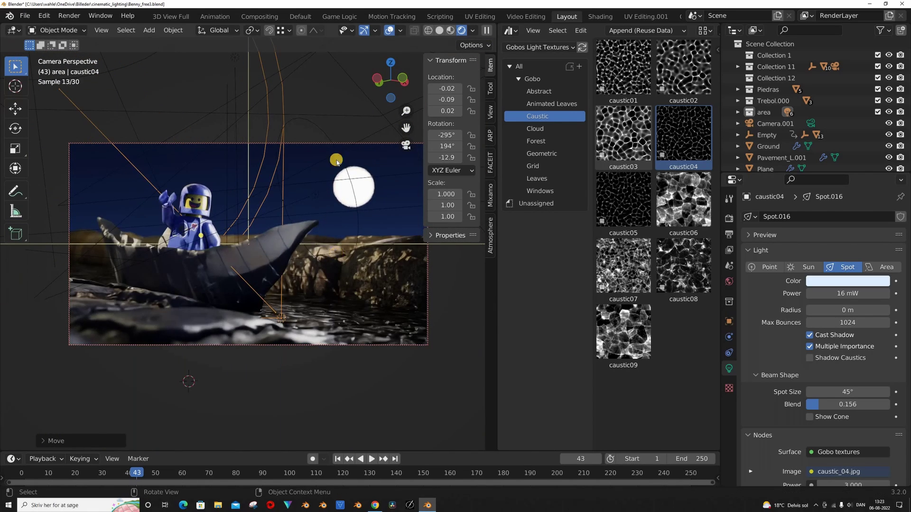
{"action": "left_click", "coordinate": [600, 16]}
Step: Set all three Mapping node Scale values of the caustic light texture to 3
{"action": "scroll", "coordinate": [401, 427], "scroll_direction": "up", "scroll_amount": 3}
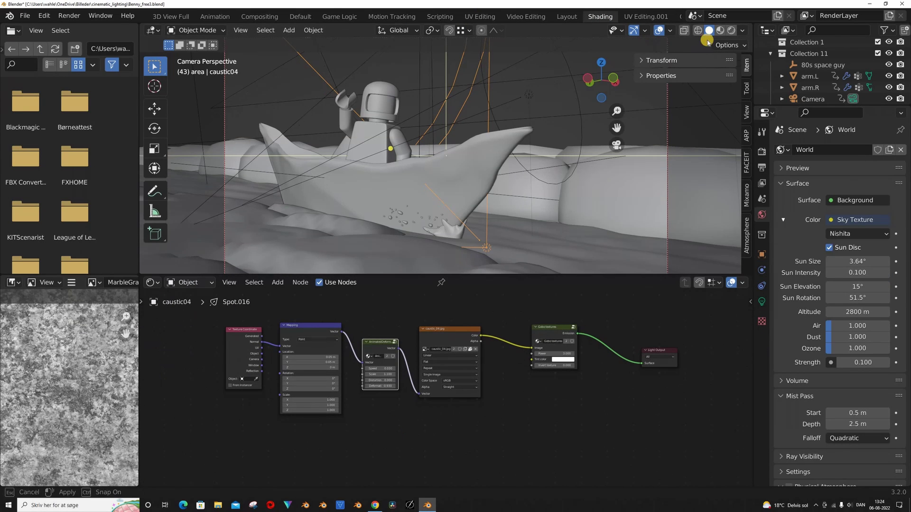
{"action": "left_click_drag", "start_coordinate": [327, 380], "coordinate": [331, 410]}
{"action": "type", "text": "3"}
{"action": "key", "text": "Return"}
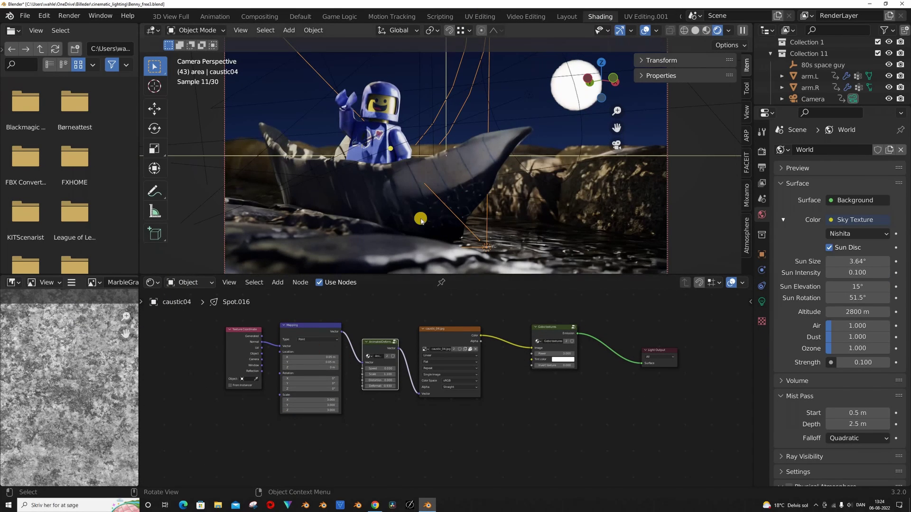
{"action": "key", "text": "Return"}
Step: Duplicate the caustic spot light, reposition the copy, and view the scene through the camera in Rendered mode
{"action": "mouse_move", "coordinate": [463, 177]}
{"action": "middle_mouse_down"}
{"action": "mouse_move", "coordinate": [471, 163]}
{"action": "mouse_move", "coordinate": [361, 200]}
{"action": "mouse_move", "coordinate": [545, 232]}
{"action": "mouse_move", "coordinate": [447, 173]}
{"action": "middle_mouse_up"}
{"action": "key", "text": "shift+d"}
{"action": "right_click", "coordinate": [361, 200]}
{"action": "key", "text": "KP_0"}
{"action": "key", "text": "g"}
{"action": "left_click", "coordinate": [453, 184]}
{"action": "left_click", "coordinate": [731, 29]}
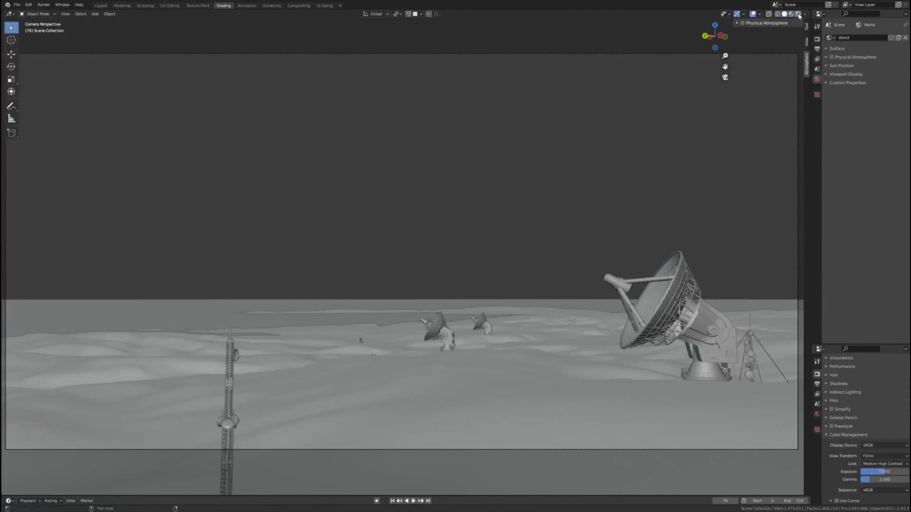
Step: Render the telescope landscape with Physical Atmosphere sky enabled and adjust the sun's elevation
{"action": "left_click", "coordinate": [798, 15]}
{"action": "left_click", "coordinate": [743, 25]}
{"action": "left_click", "coordinate": [826, 58]}
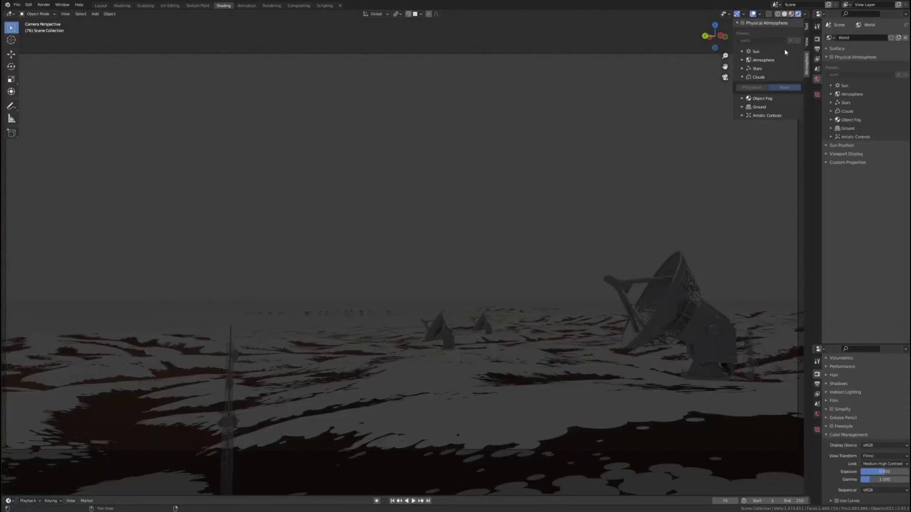
{"action": "left_click", "coordinate": [743, 23]}
{"action": "left_click", "coordinate": [742, 51]}
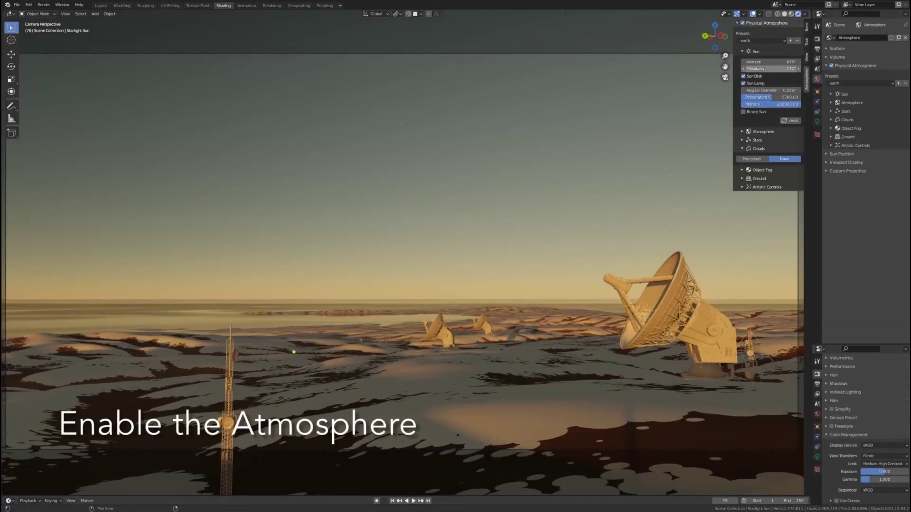
{"action": "left_click_drag", "start_coordinate": [759, 69], "coordinate": [779, 69]}
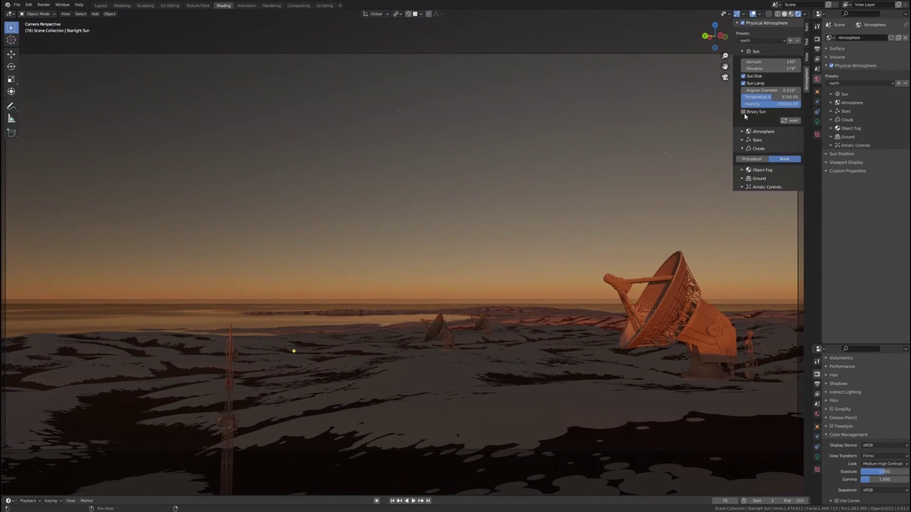
Step: Try the binary cool and hazy evening atmosphere presets
{"action": "left_click", "coordinate": [742, 41]}
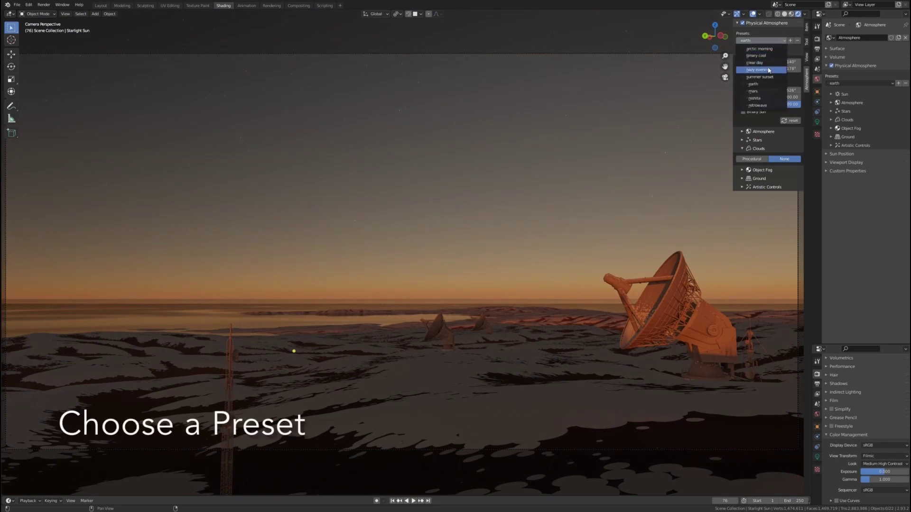
{"action": "left_click", "coordinate": [761, 56]}
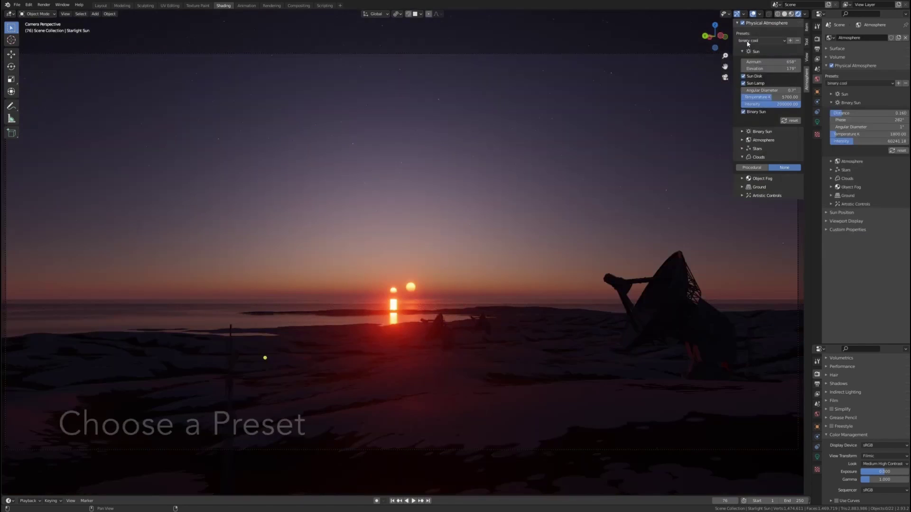
{"action": "left_click", "coordinate": [748, 42]}
{"action": "left_click", "coordinate": [759, 70]}
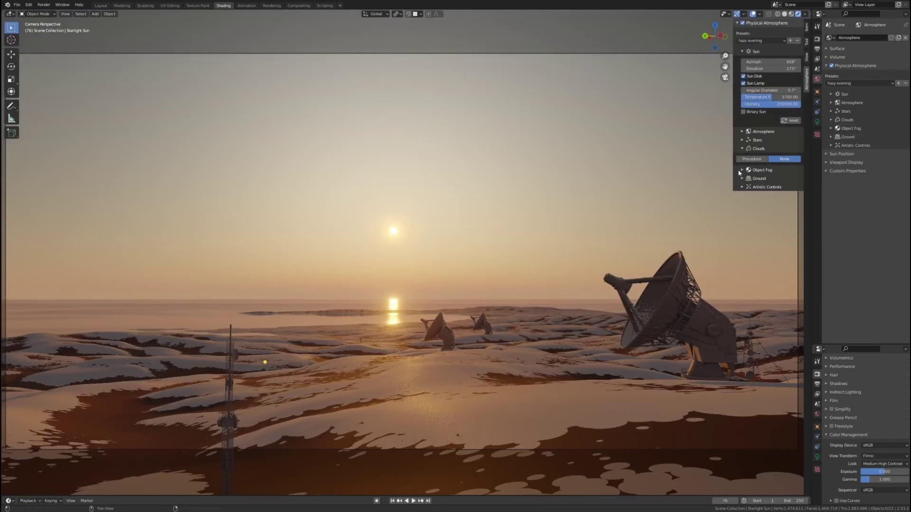
Step: Apply Object Fog to the scene's materials, then settle on a sunset atmosphere preset
{"action": "left_click", "coordinate": [764, 170]}
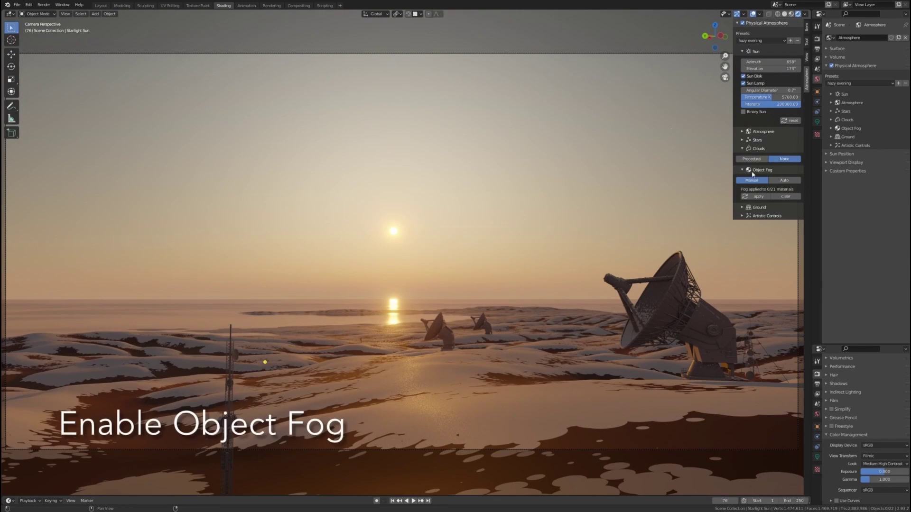
{"action": "left_click", "coordinate": [761, 197]}
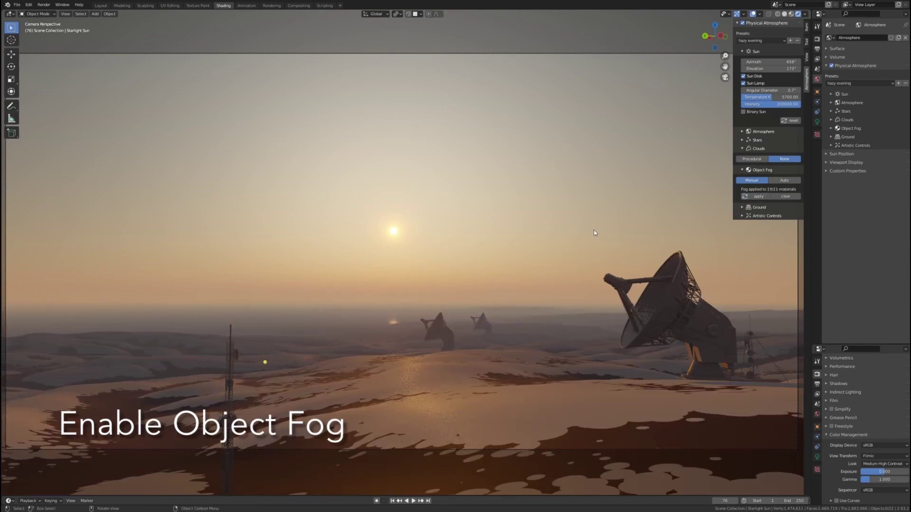
{"action": "middle_click_drag", "start_coordinate": [579, 245], "coordinate": [535, 296]}
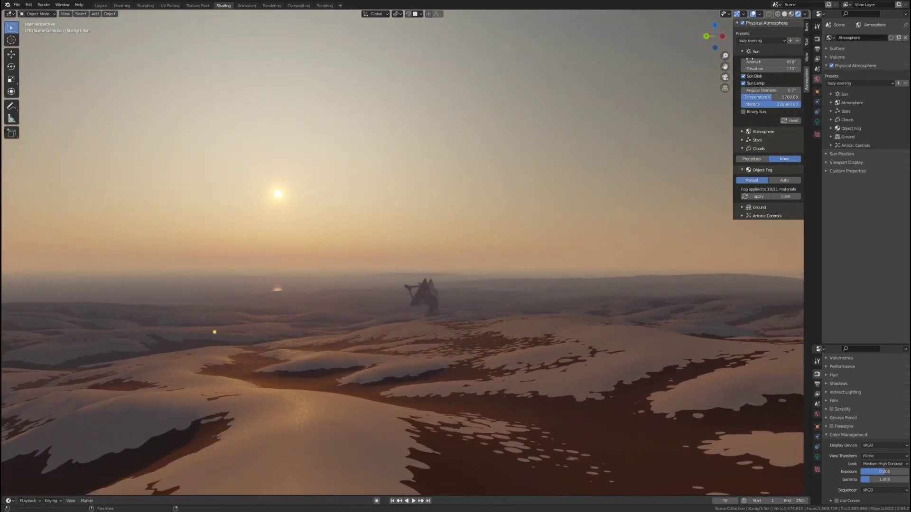
{"action": "left_click", "coordinate": [757, 40]}
{"action": "left_click", "coordinate": [765, 78]}
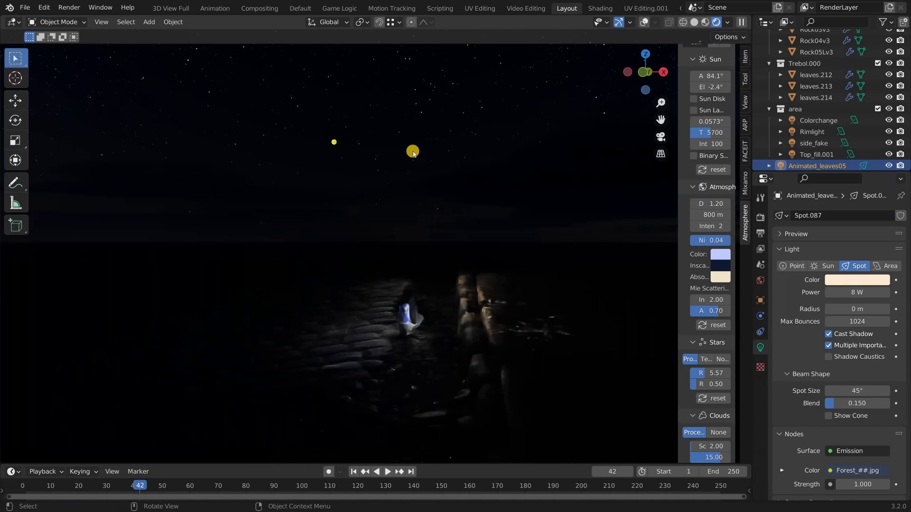
Step: View the Lego astronaut boat scene through the camera under the starry night sky
{"action": "key", "text": "KP_0"}
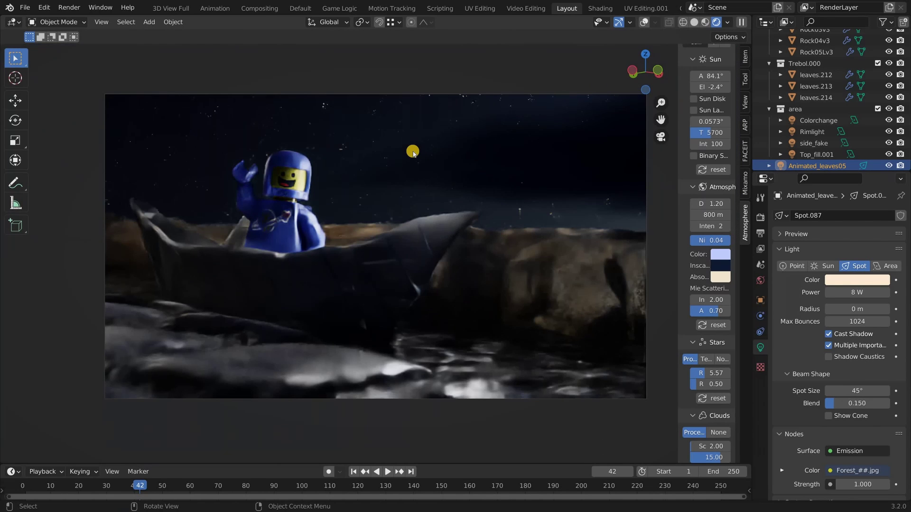